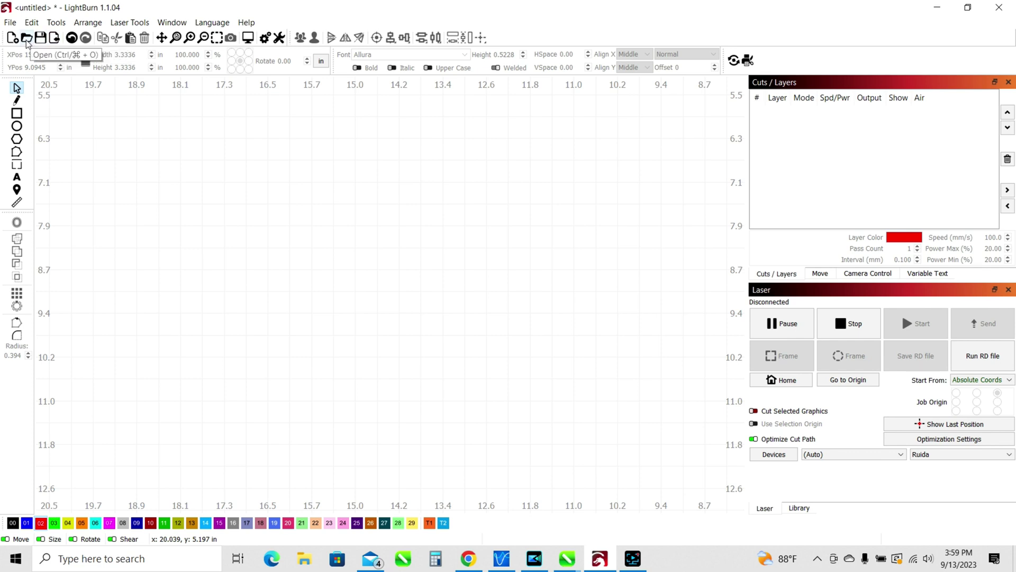
# Open the Import a file dialog showing the Images for Tutorial folder.
pyautogui.click(55, 40)
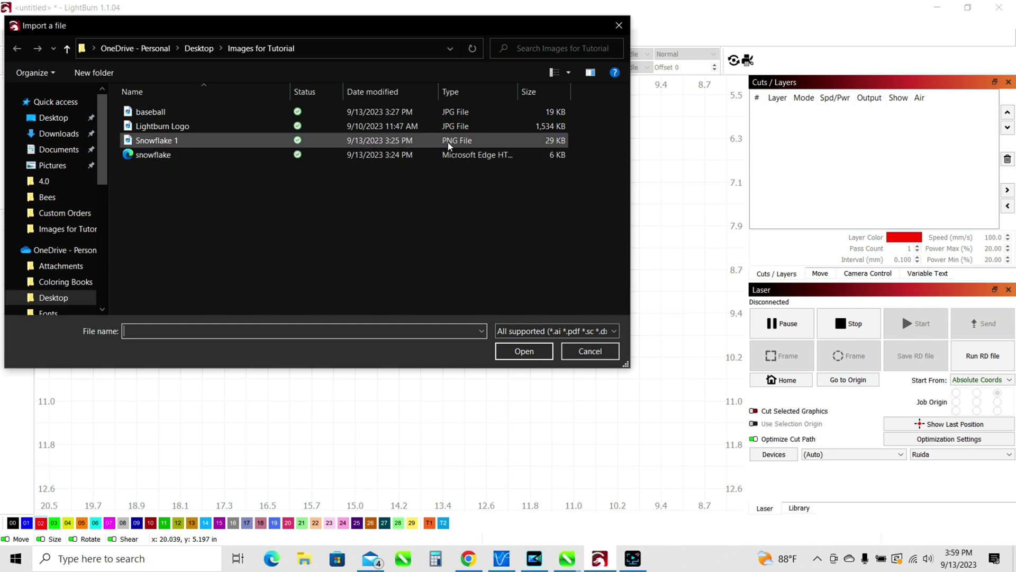
# Import Snowflake 1 onto the canvas as a 3.3336 in square image.
pyautogui.doubleClick(176, 138)
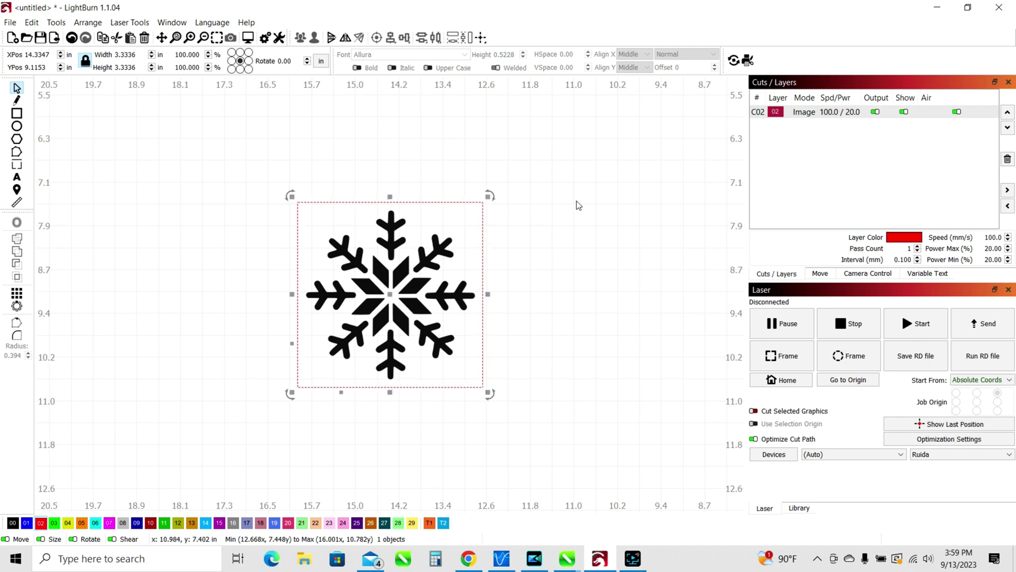
pyautogui.click(813, 115)
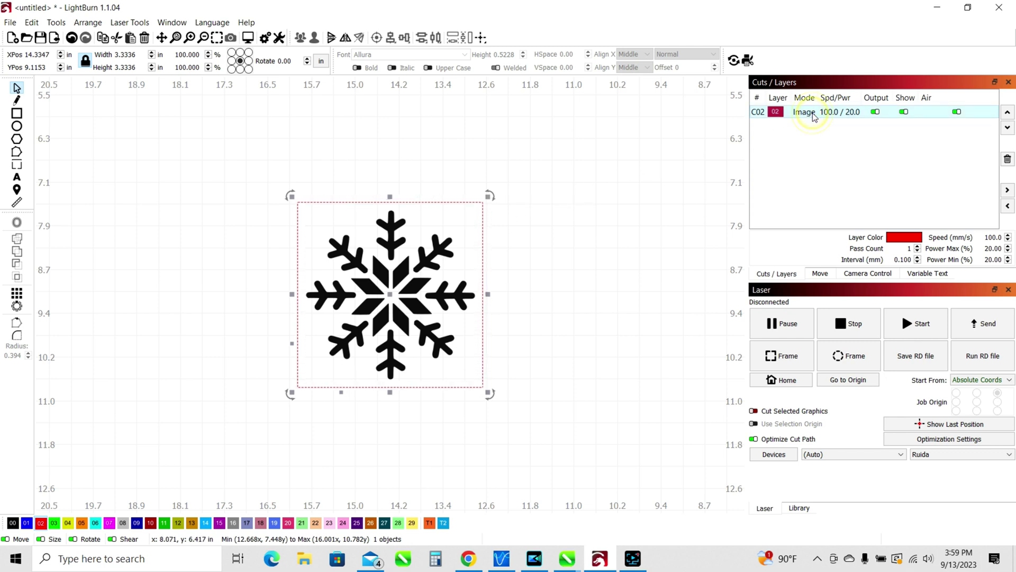
pyautogui.doubleClick(811, 113)
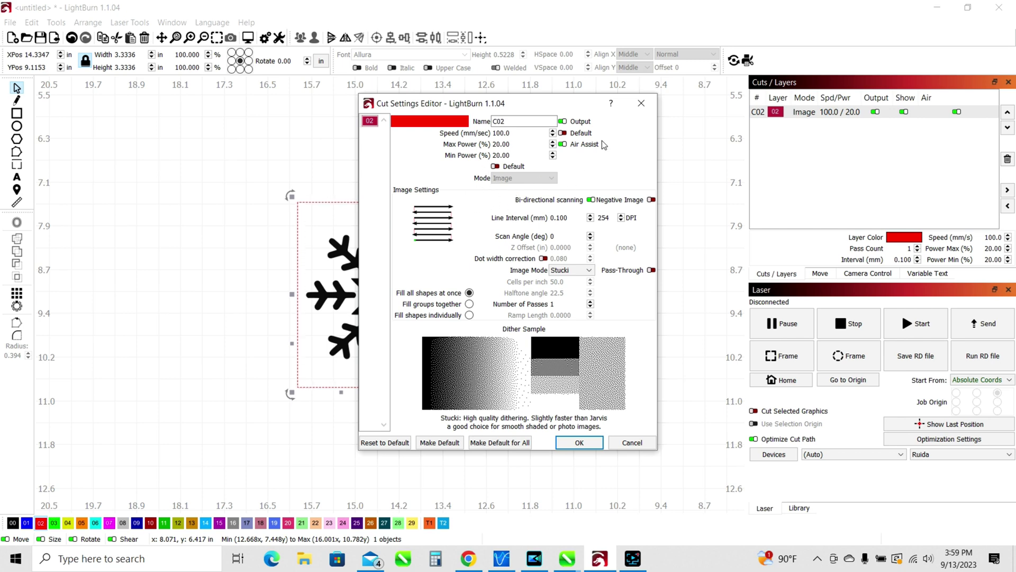
pyautogui.click(639, 103)
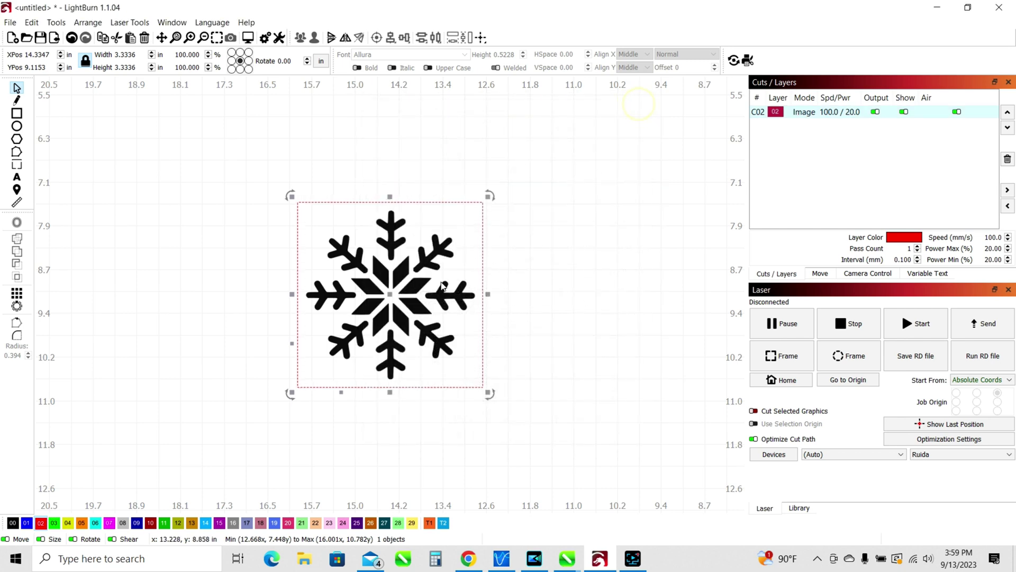
# Enlarge the snowflake to 4.2014 in square and move it to X 15.3956, Y 8.8581 in.
pyautogui.click(377, 272)
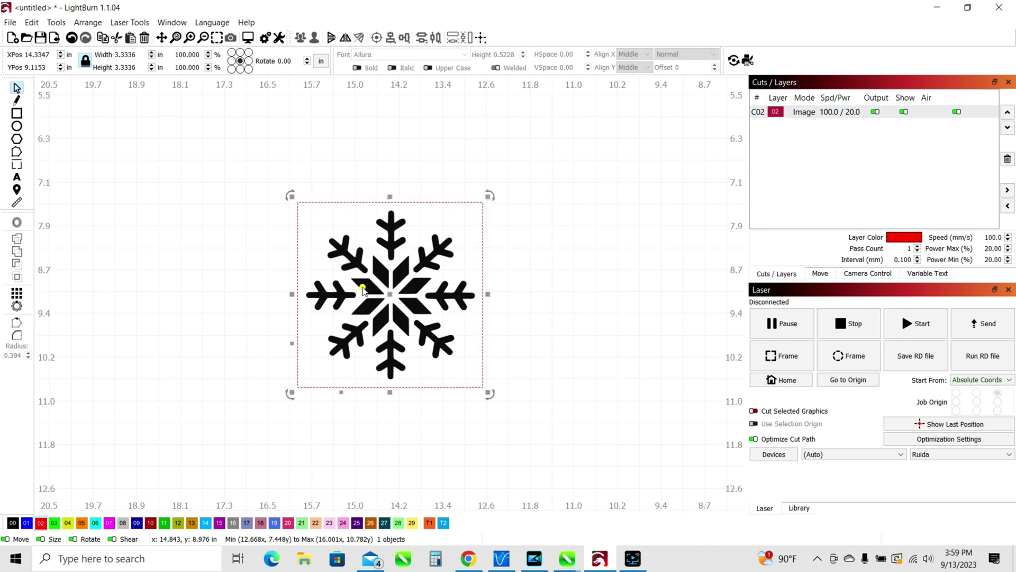
pyautogui.click(402, 324)
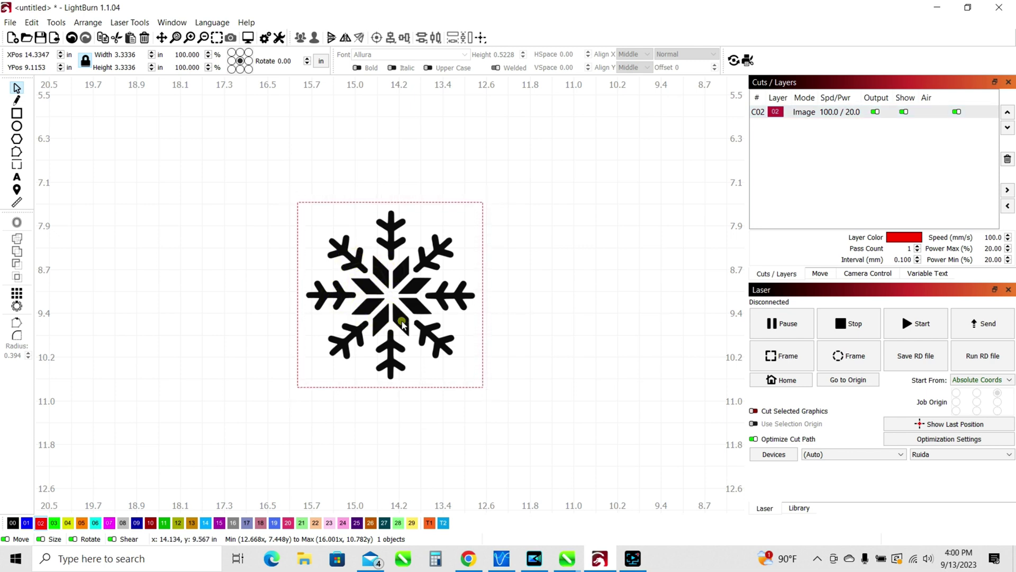
pyautogui.click(416, 307)
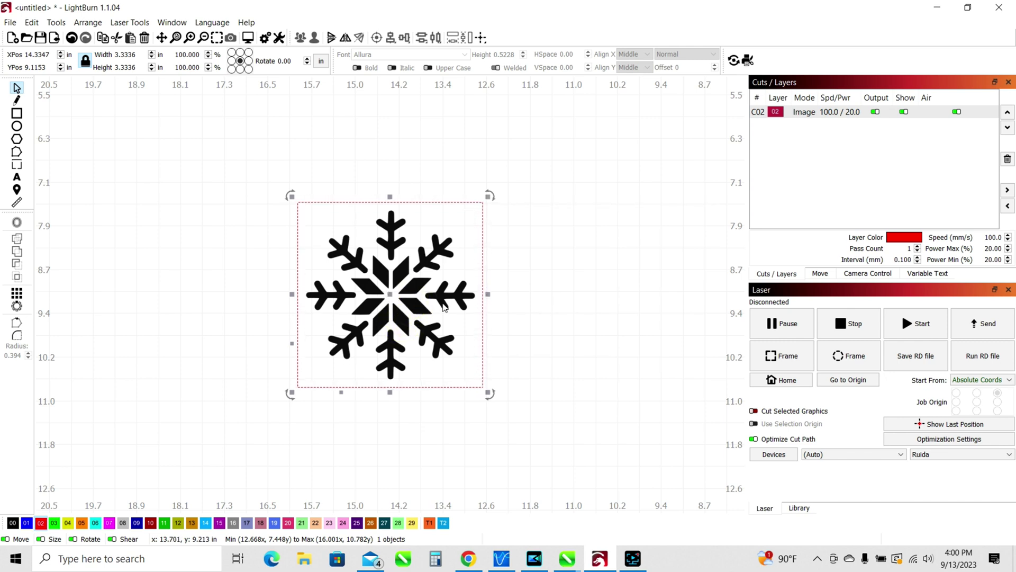
pyautogui.click(538, 302)
pyautogui.click(347, 262)
pyautogui.moveTo(293, 198); pyautogui.dragTo(266, 175)
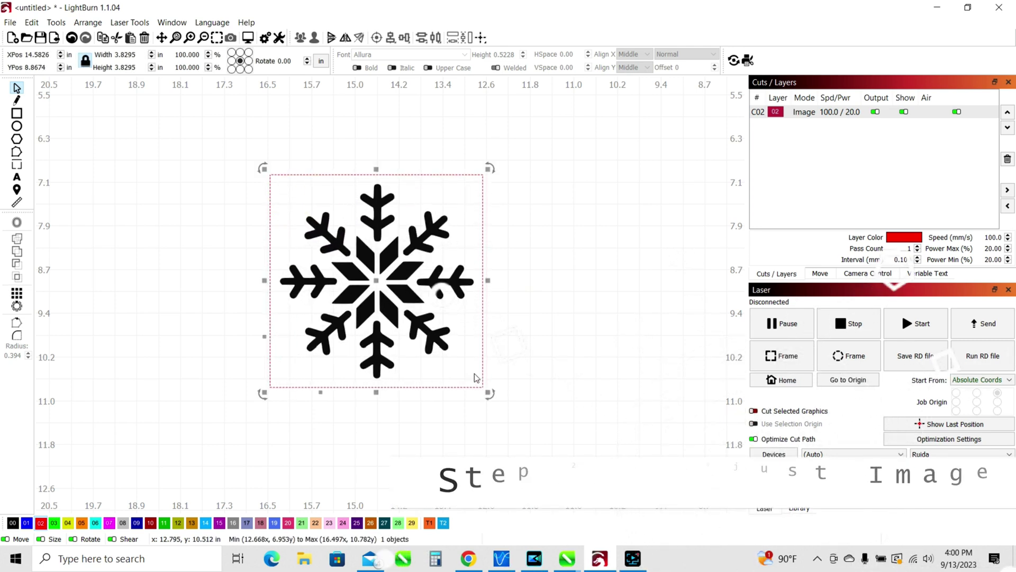
pyautogui.moveTo(484, 390); pyautogui.dragTo(511, 407)
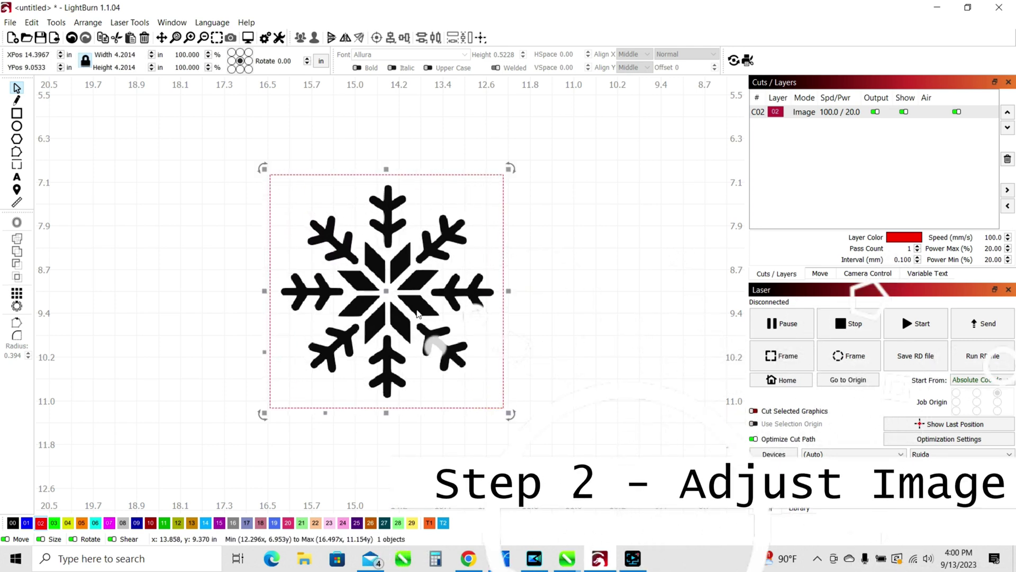
pyautogui.moveTo(442, 308); pyautogui.dragTo(386, 298)
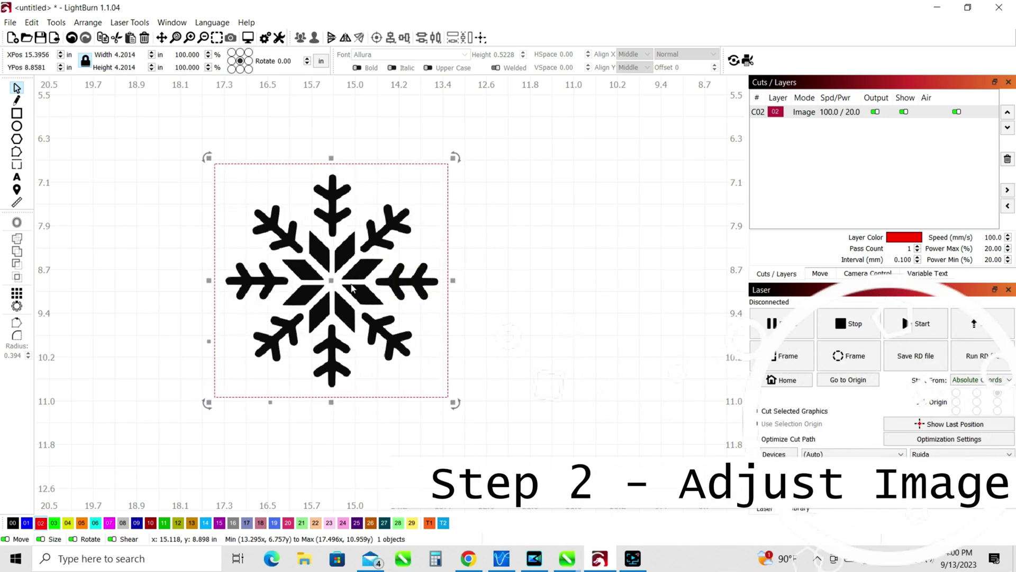
pyautogui.click(475, 292)
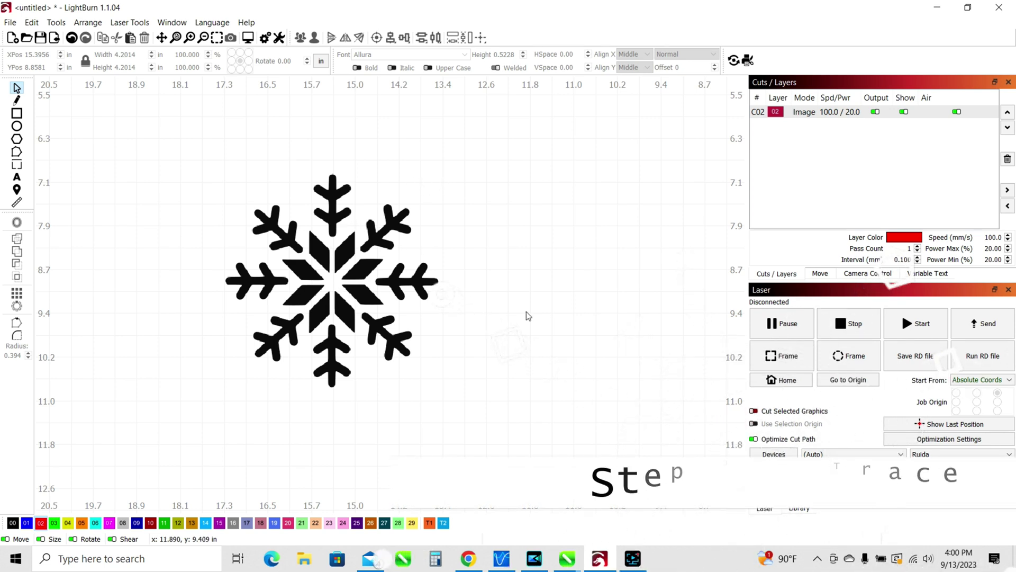
pyautogui.click(362, 275)
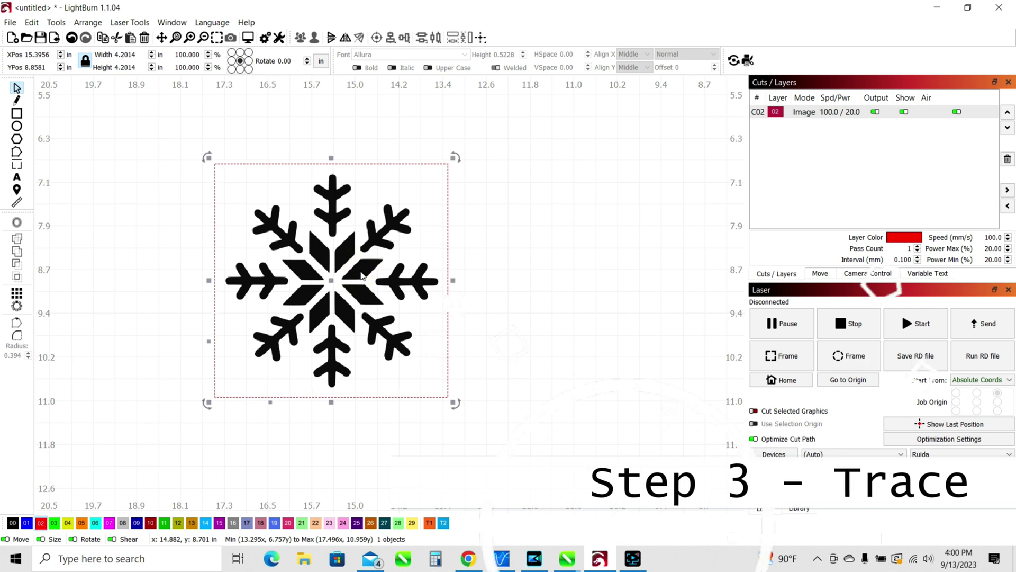
# Trace the snowflake image at threshold 110 and cutoff 0, adding a C02 line layer.
pyautogui.rightClick(361, 275)
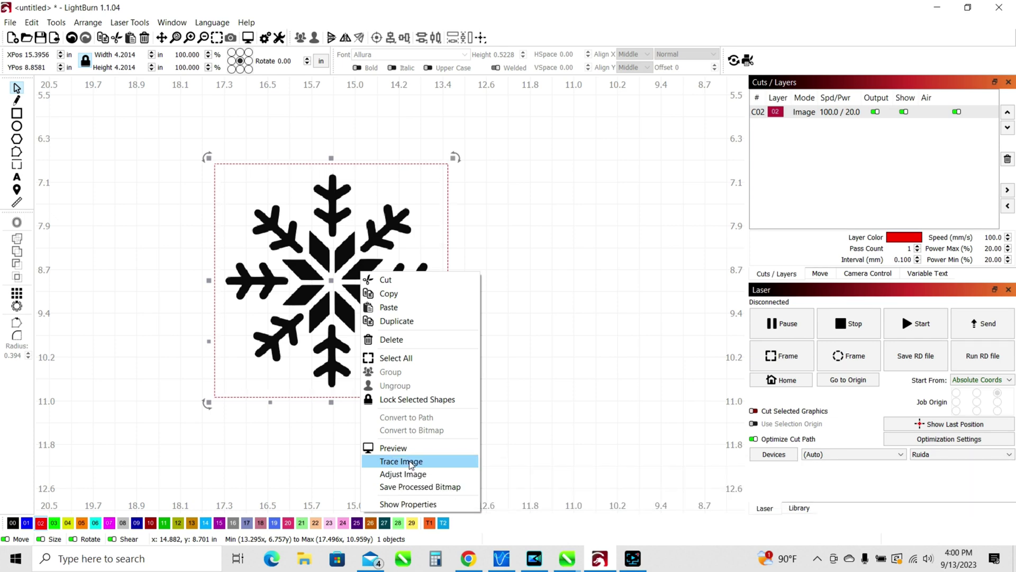
pyautogui.click(411, 461)
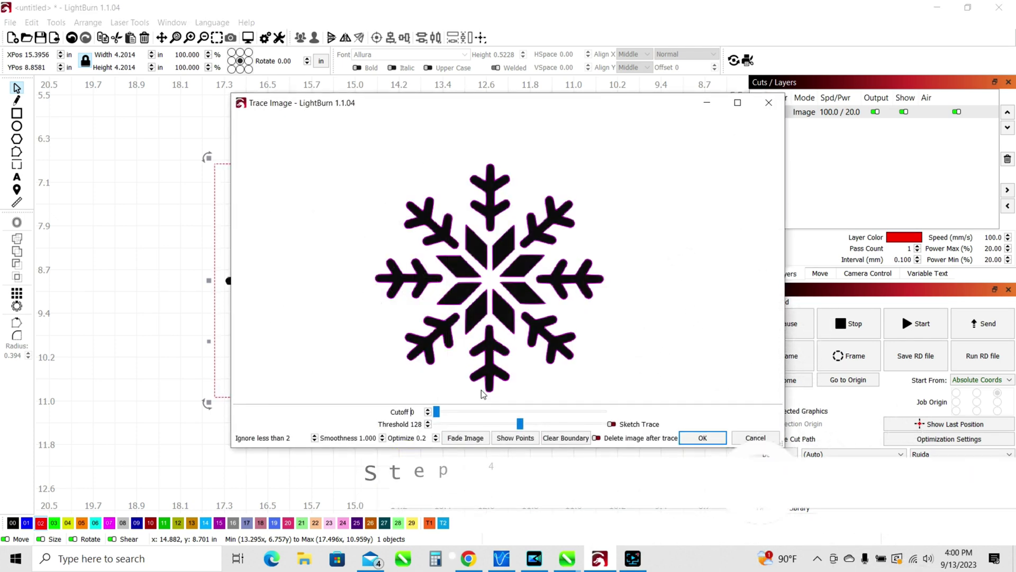
pyautogui.click(437, 412)
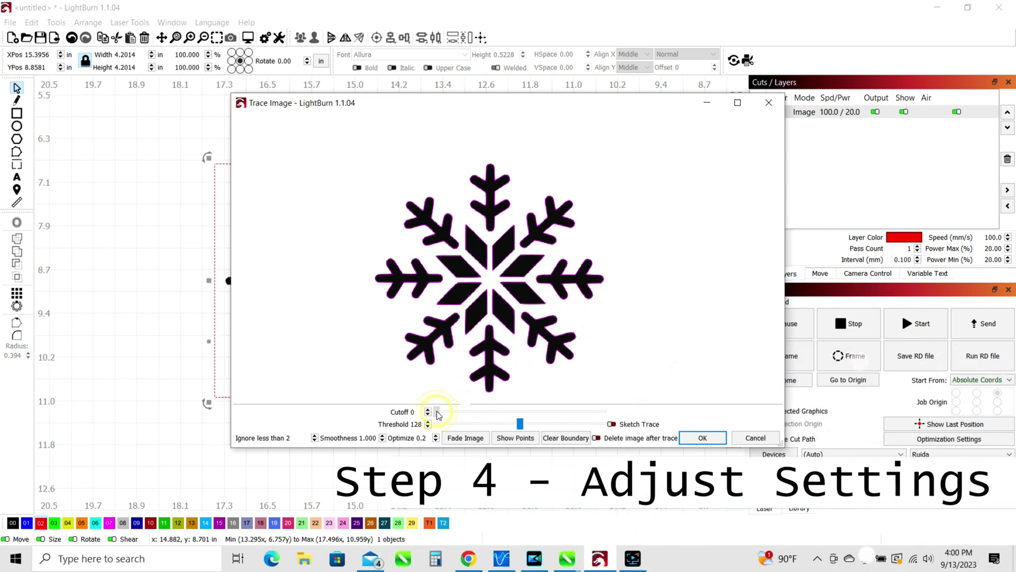
pyautogui.moveTo(437, 412)
pyautogui.mouseDown()
pyautogui.moveTo(607, 420)
pyautogui.moveTo(448, 413)
pyautogui.mouseUp()
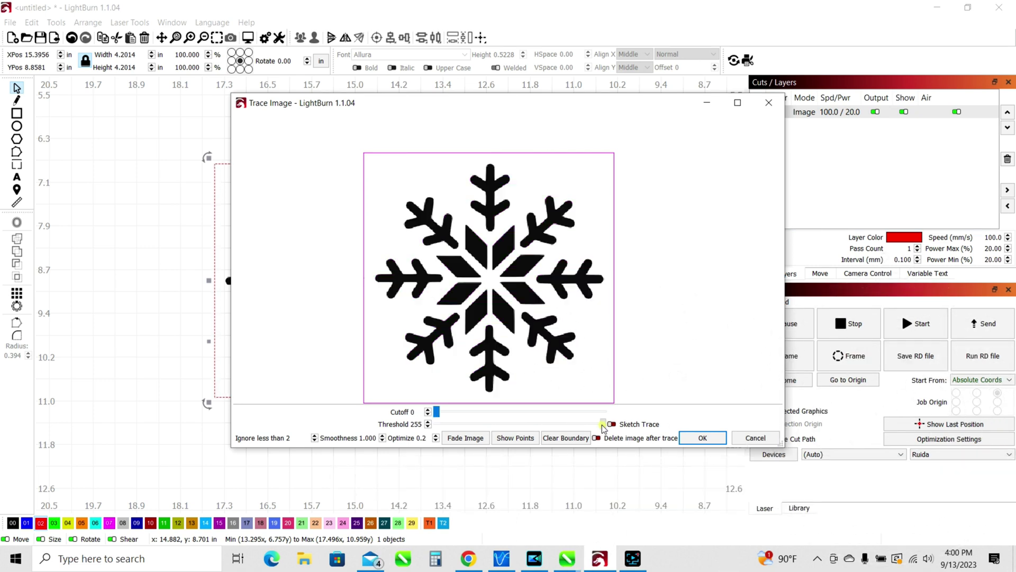
pyautogui.moveTo(604, 425); pyautogui.dragTo(527, 426)
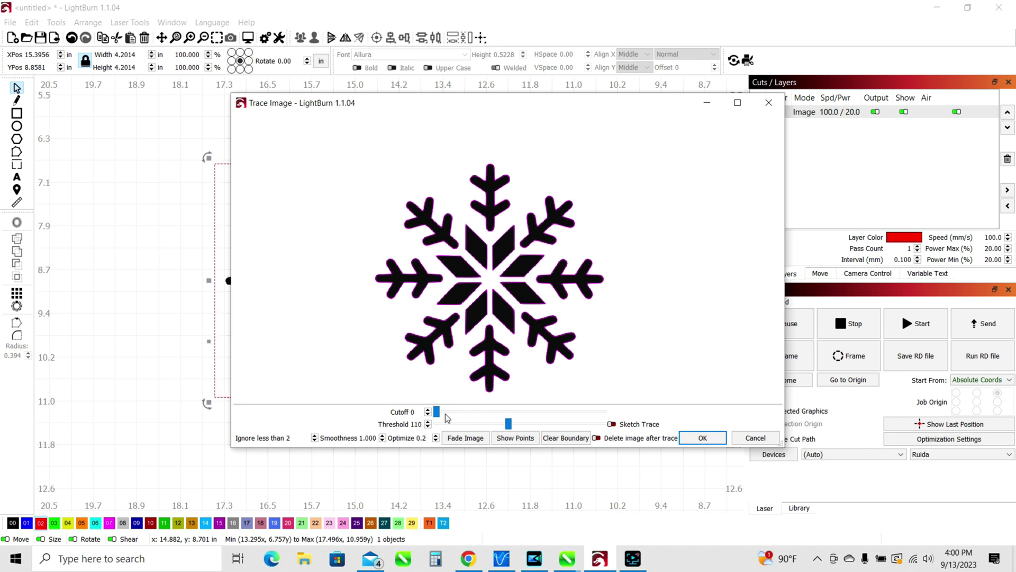
pyautogui.moveTo(438, 411); pyautogui.dragTo(460, 412)
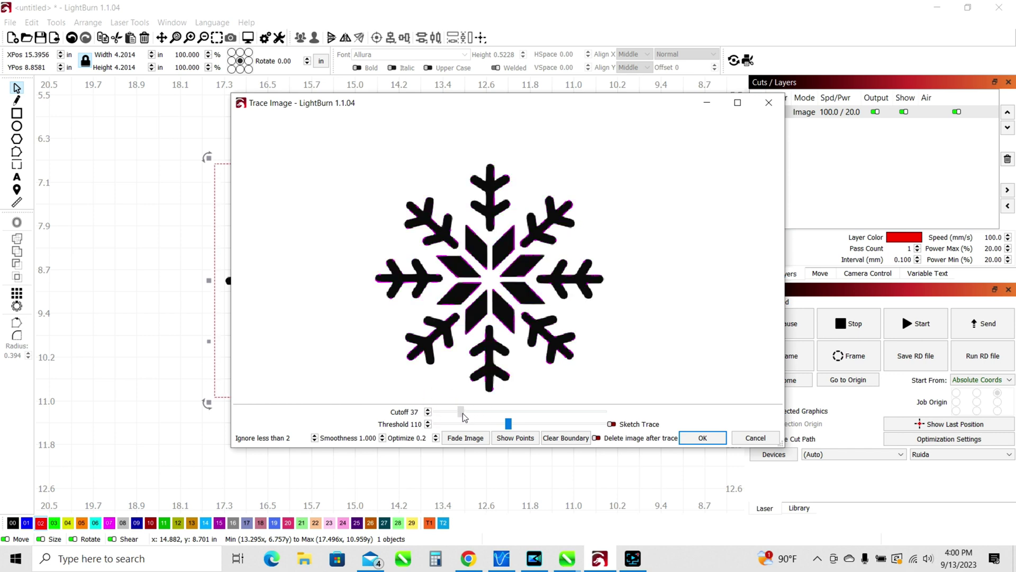
pyautogui.moveTo(463, 417); pyautogui.dragTo(443, 415)
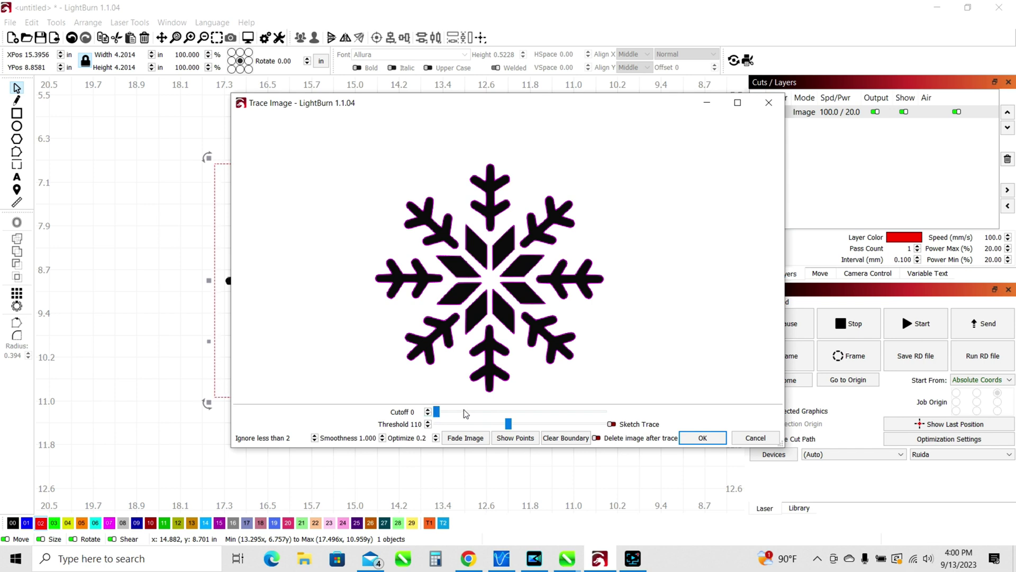
pyautogui.moveTo(437, 416)
pyautogui.mouseDown()
pyautogui.moveTo(487, 418)
pyautogui.moveTo(435, 417)
pyautogui.mouseUp()
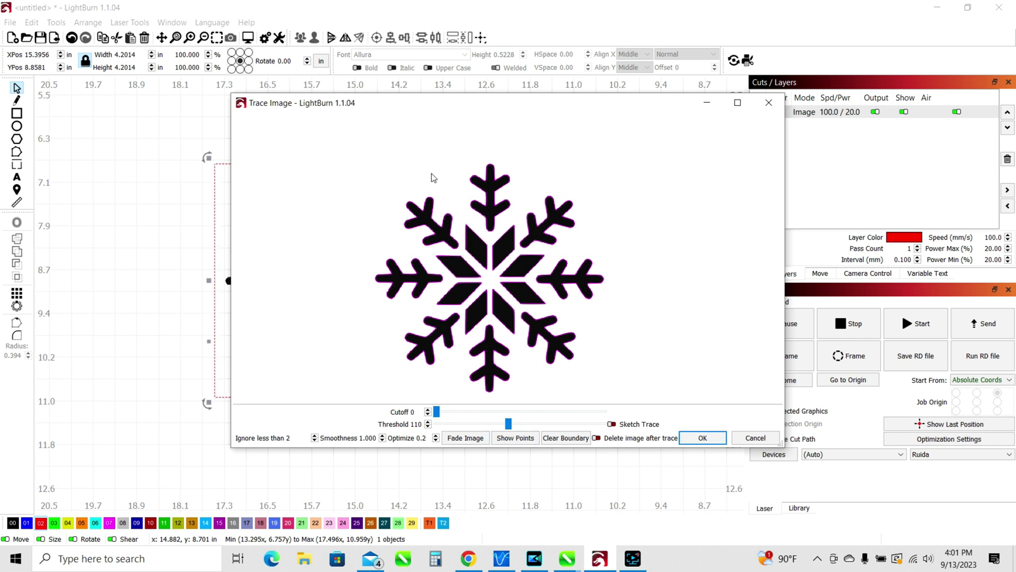
pyautogui.click(703, 438)
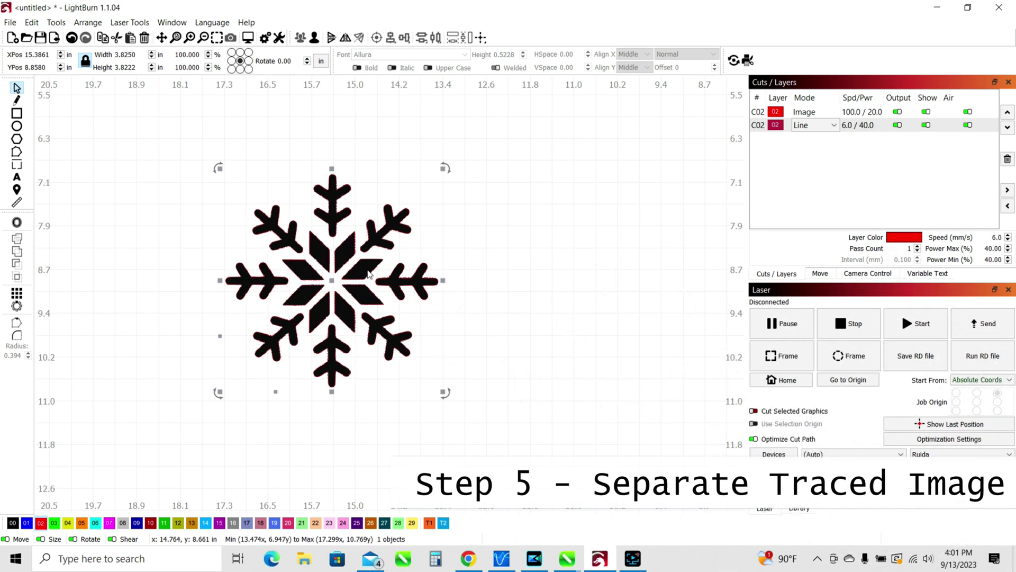
# Drag the original black snowflake image off the red outline and delete it.
pyautogui.moveTo(368, 274); pyautogui.dragTo(592, 276)
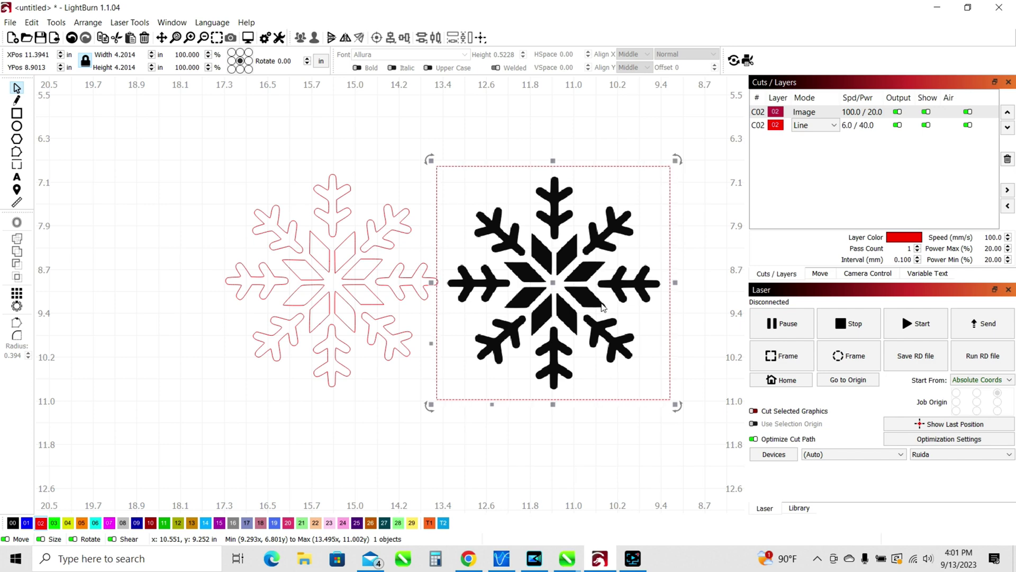
pyautogui.press('Delete')
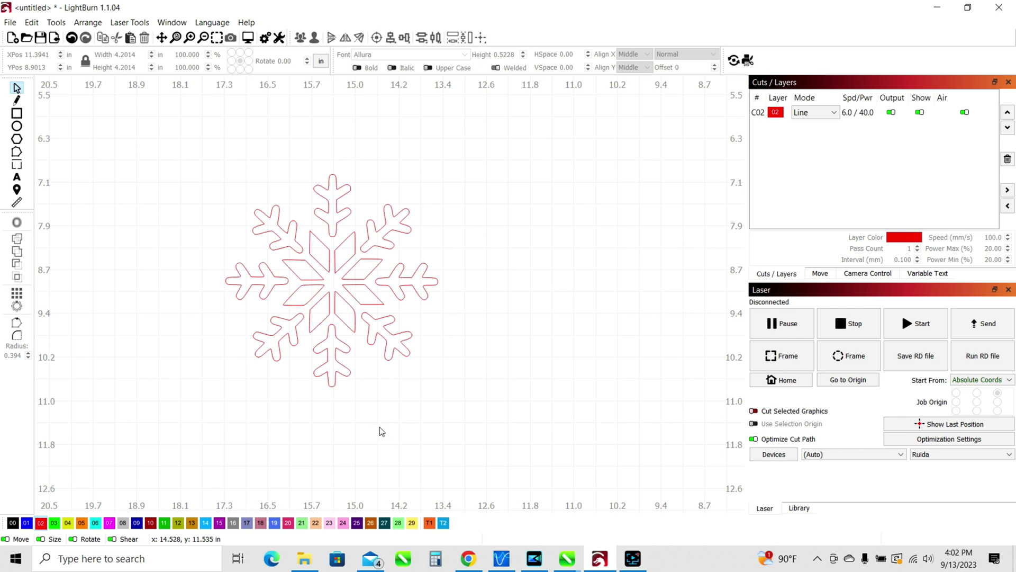
# Ungroup the traced red snowflake via its right-click menu.
pyautogui.click(354, 307)
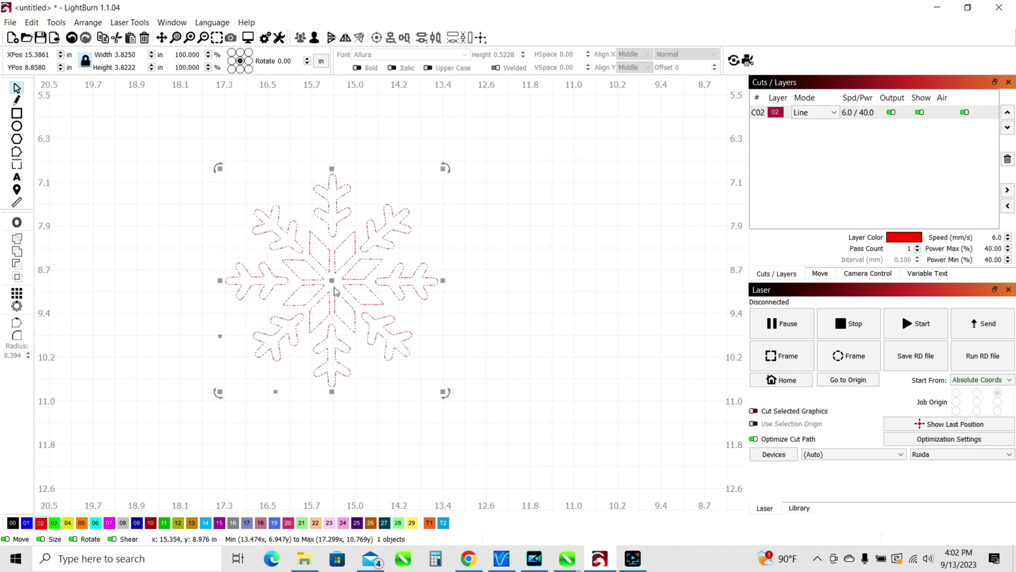
pyautogui.click(485, 410)
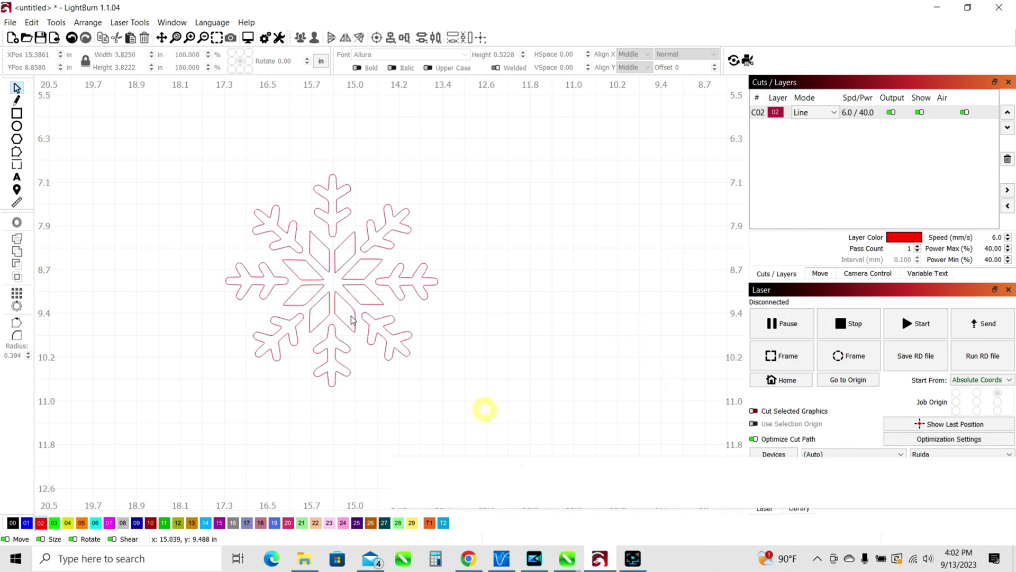
pyautogui.click(341, 298)
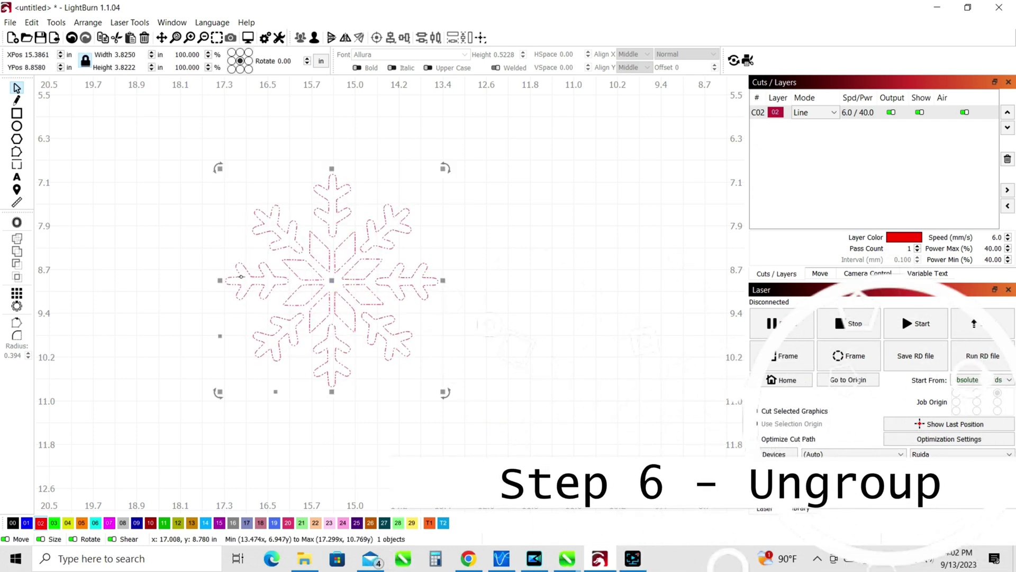
pyautogui.click(475, 356)
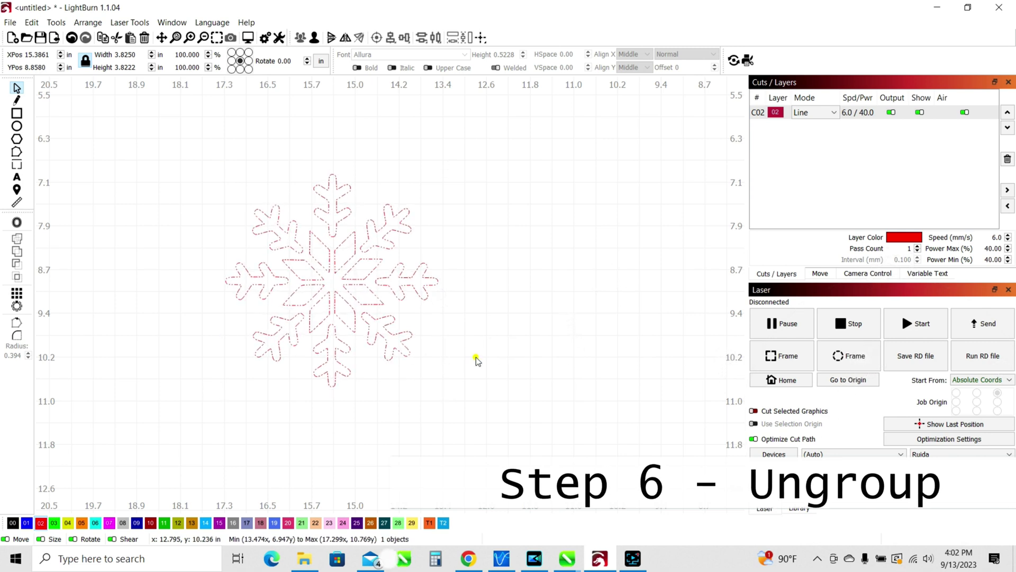
pyautogui.click(343, 280)
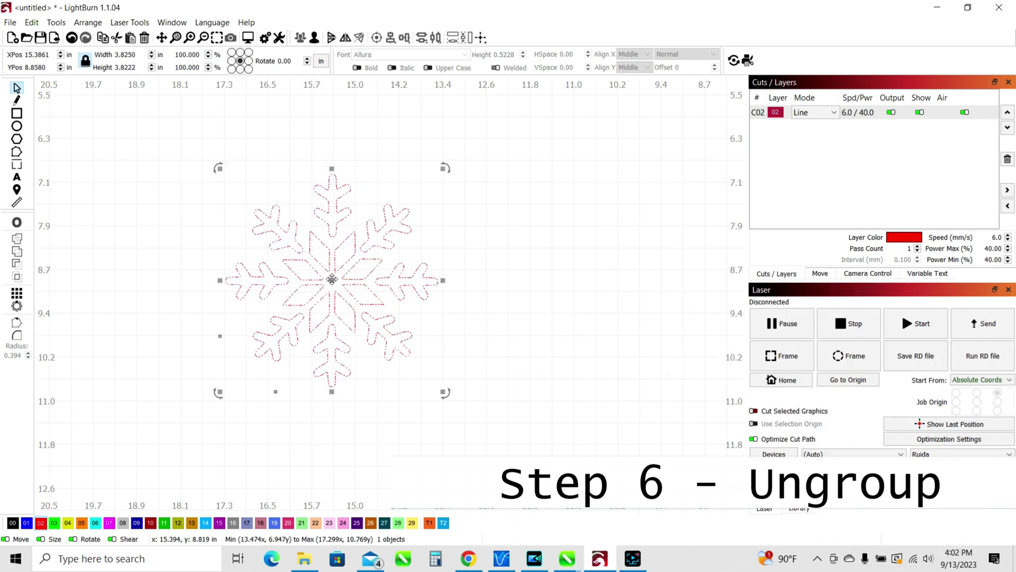
pyautogui.rightClick(332, 280)
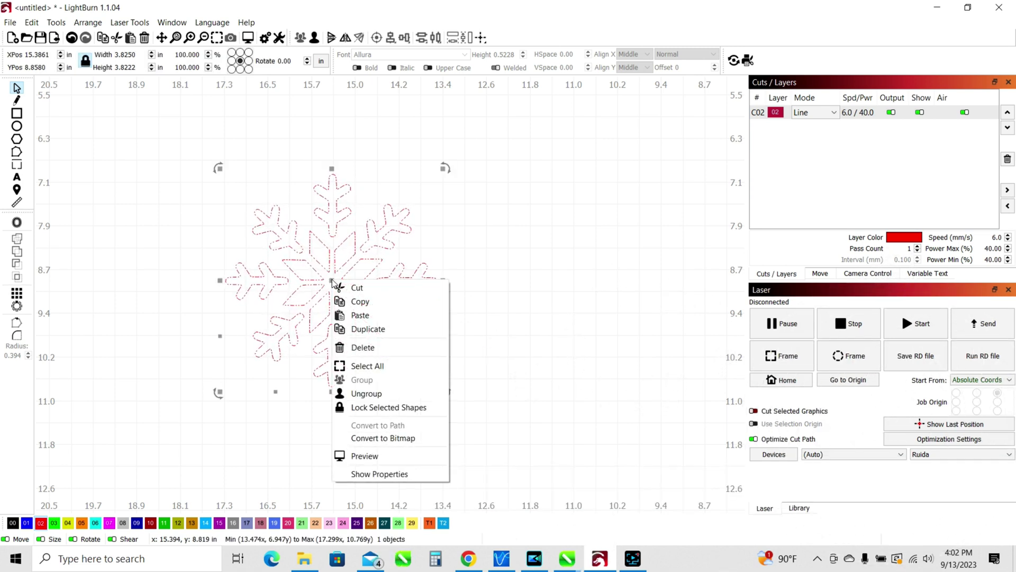
pyautogui.click(366, 393)
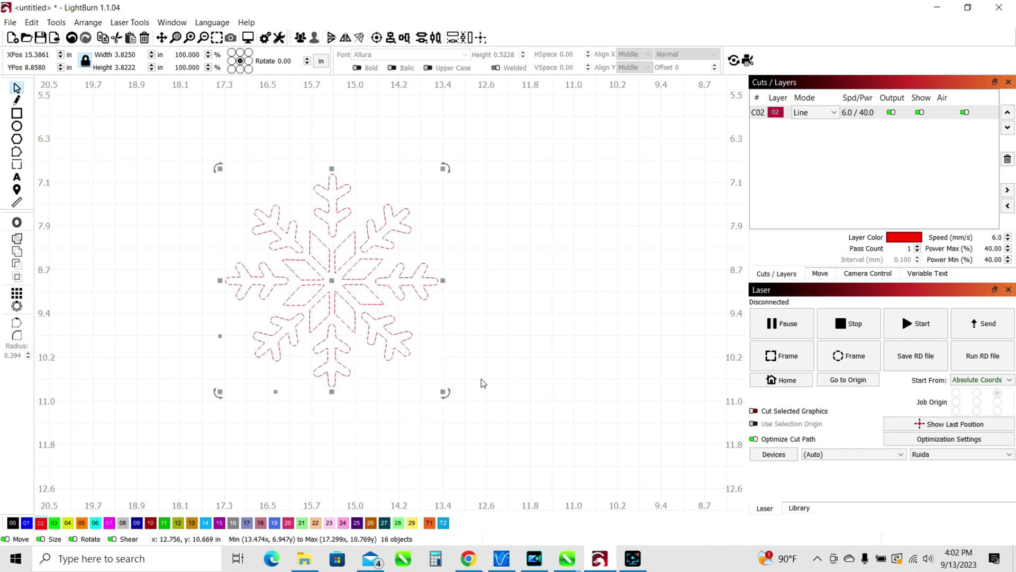
# Pick a centre piece and the left, upper-left and top arms individually, then box-select everything.
pyautogui.click(511, 368)
pyautogui.click(345, 301)
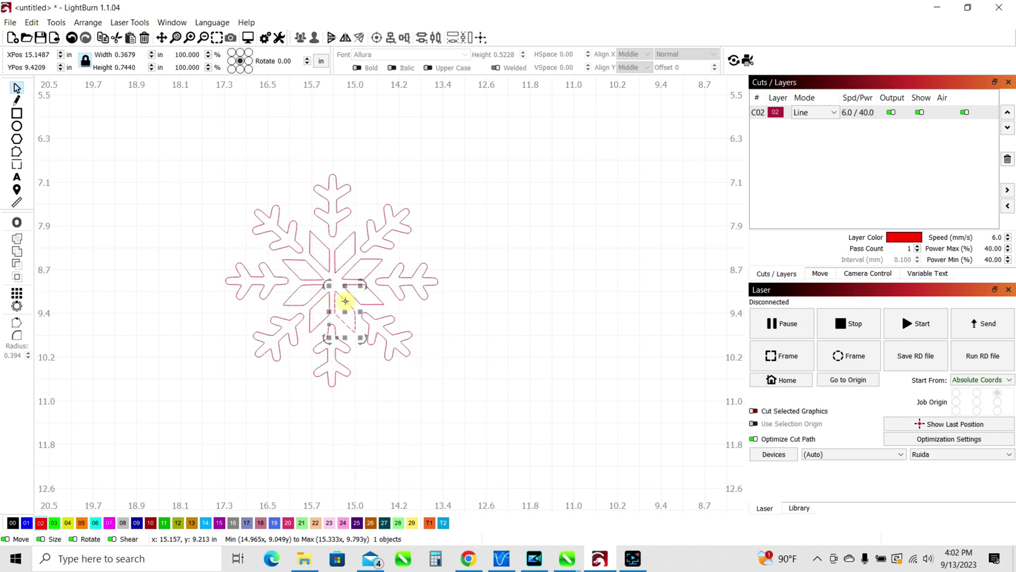
pyautogui.click(286, 281)
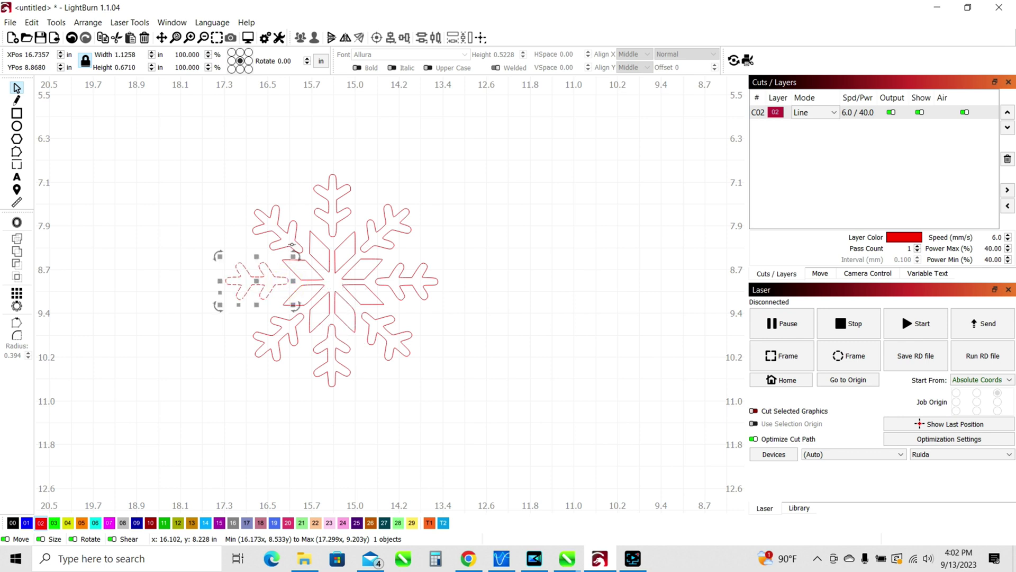
pyautogui.click(295, 234)
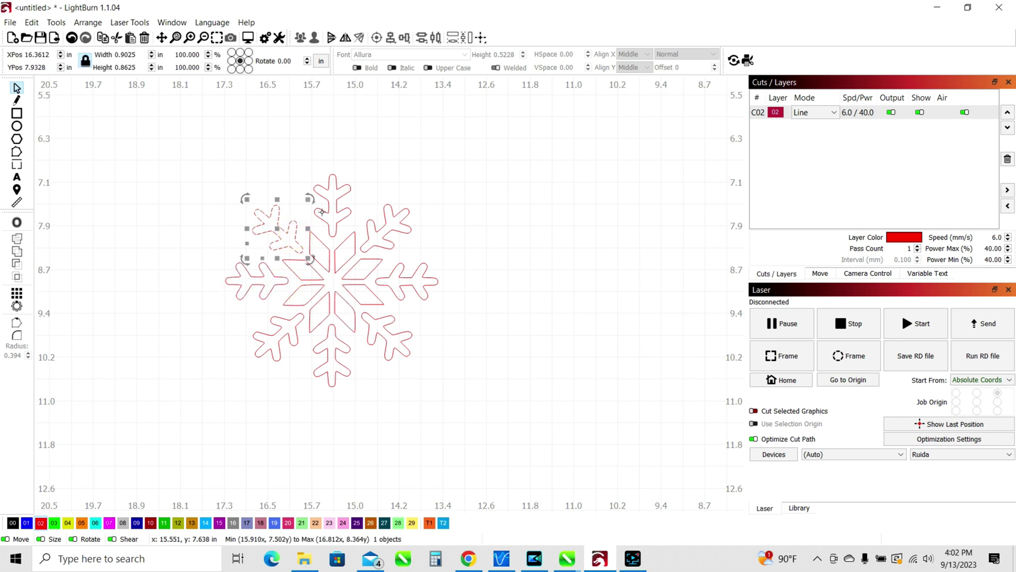
pyautogui.click(322, 212)
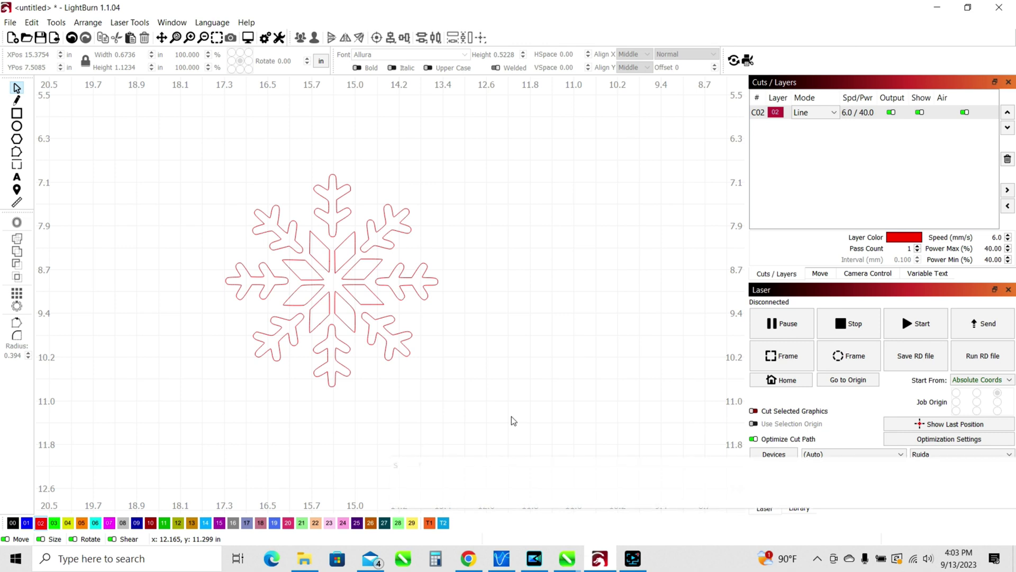
pyautogui.moveTo(511, 420); pyautogui.dragTo(189, 137)
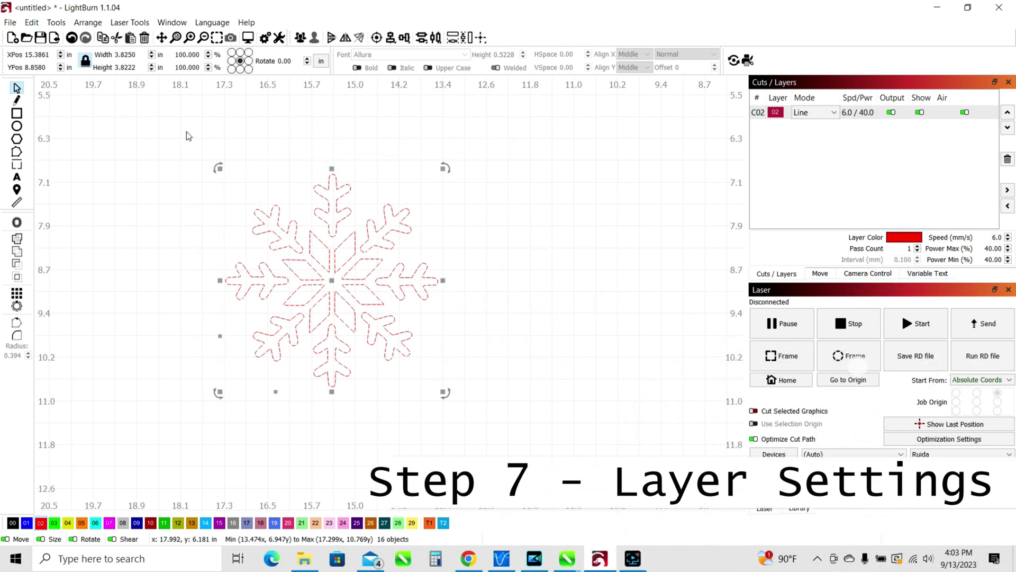
# Assign all 16 snowflake shapes to the green C03 Fill layer.
pyautogui.click(55, 524)
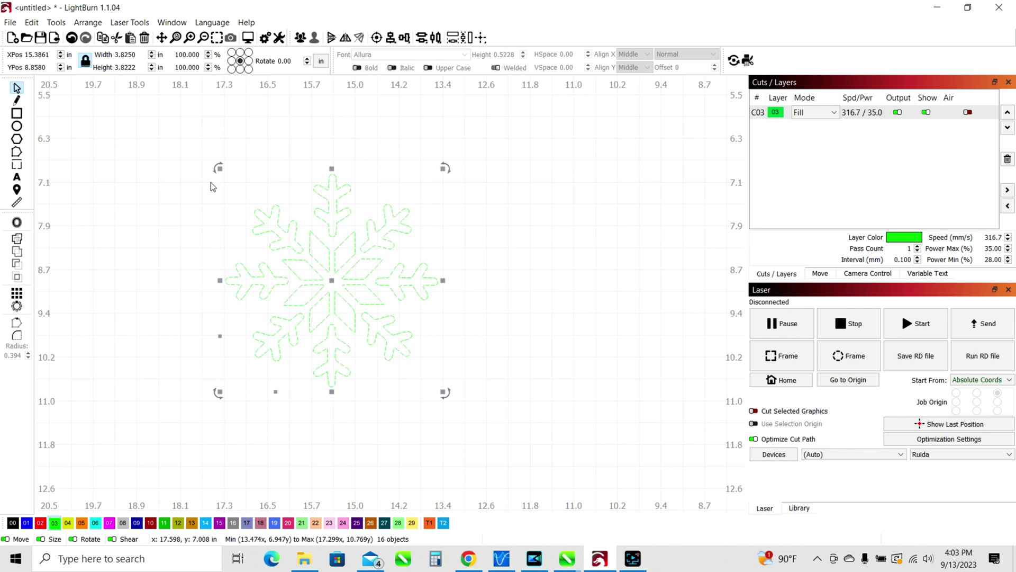
pyautogui.moveTo(165, 133); pyautogui.dragTo(604, 466)
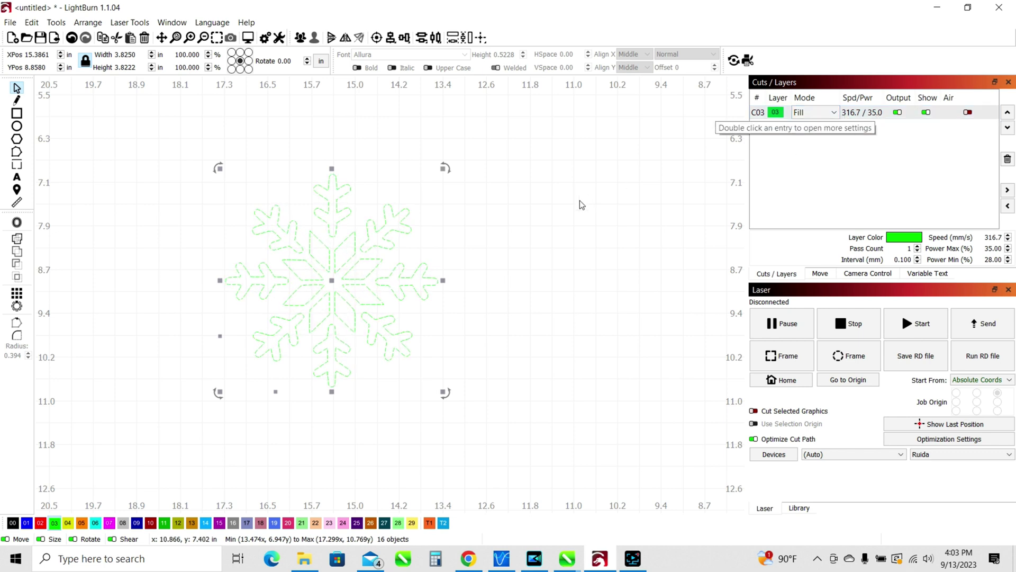
pyautogui.click(519, 199)
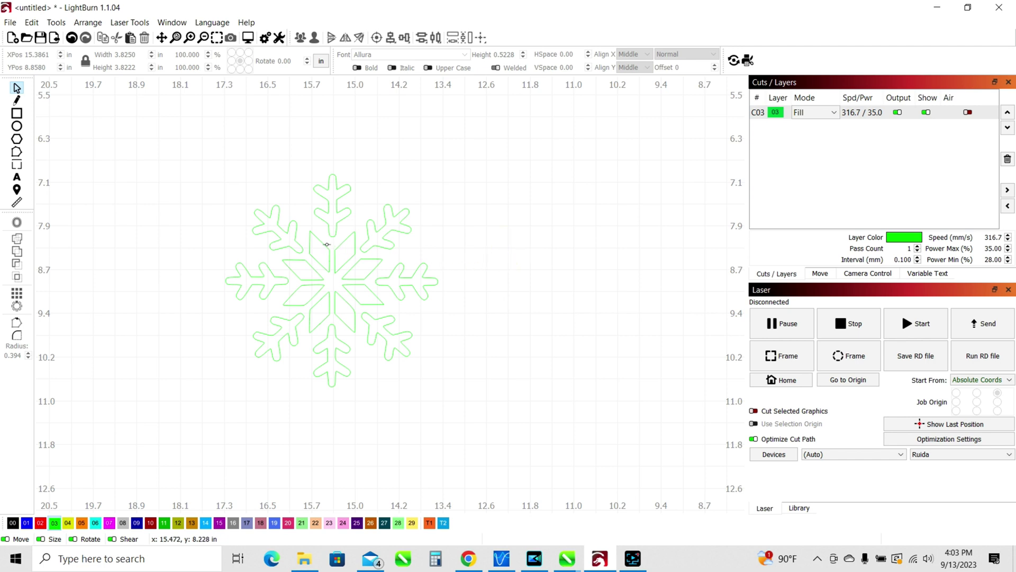
pyautogui.click(327, 244)
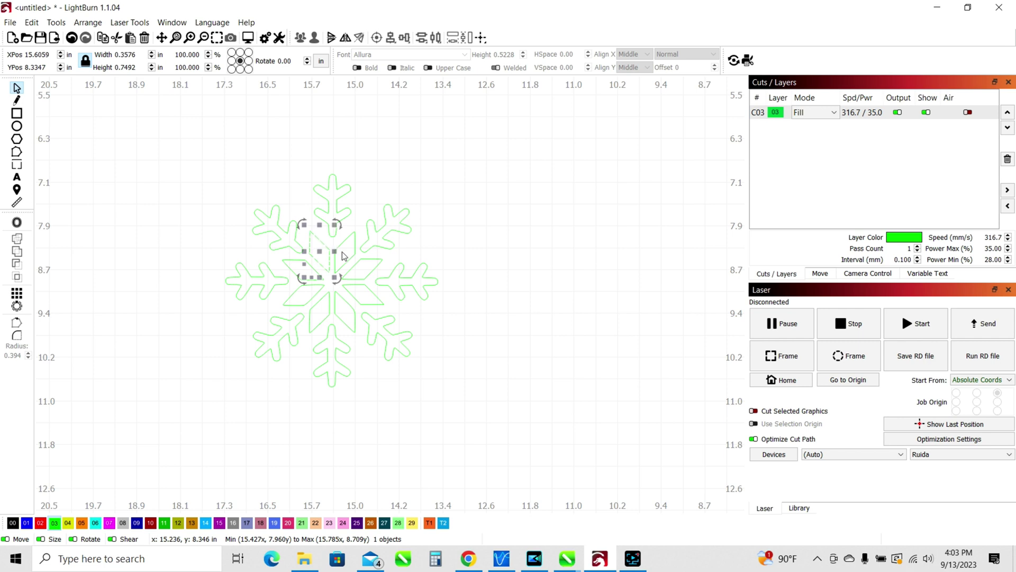
# Select the remaining inner diamonds and move all the centre diamonds to the red C02 Line layer.
pyautogui.keyDown('shift'); pyautogui.click(347, 241); pyautogui.keyUp('shift')
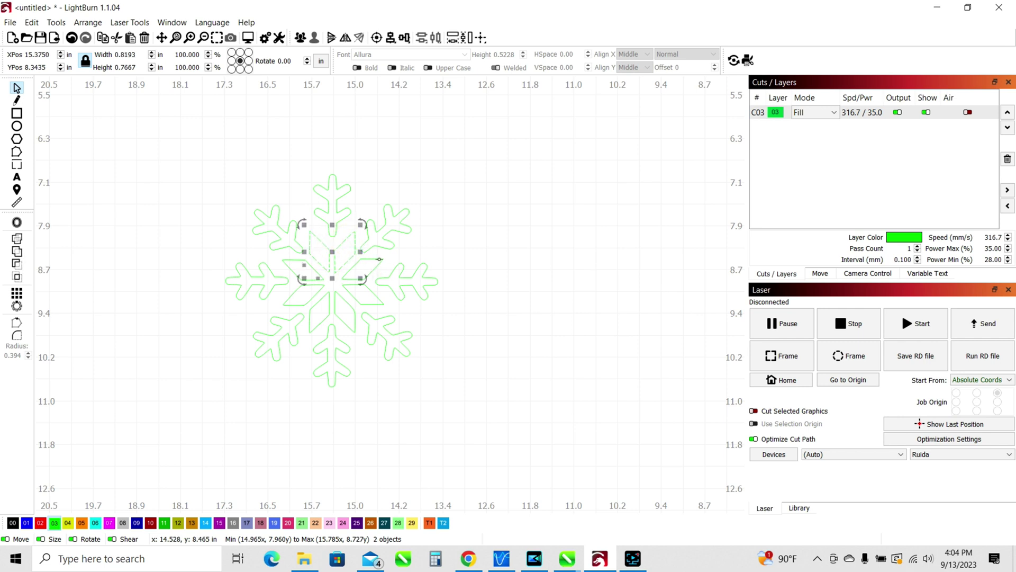
pyautogui.keyDown('shift'); pyautogui.click(379, 259); pyautogui.keyUp('shift')
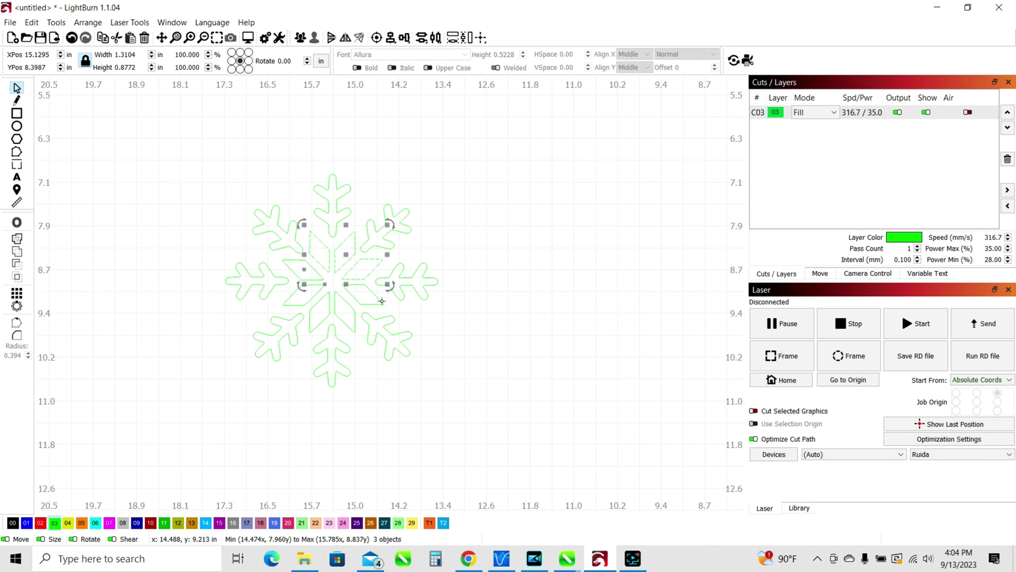
pyautogui.keyDown('shift'); pyautogui.click(381, 301); pyautogui.keyUp('shift')
pyautogui.keyDown('shift'); pyautogui.click(355, 324); pyautogui.keyUp('shift')
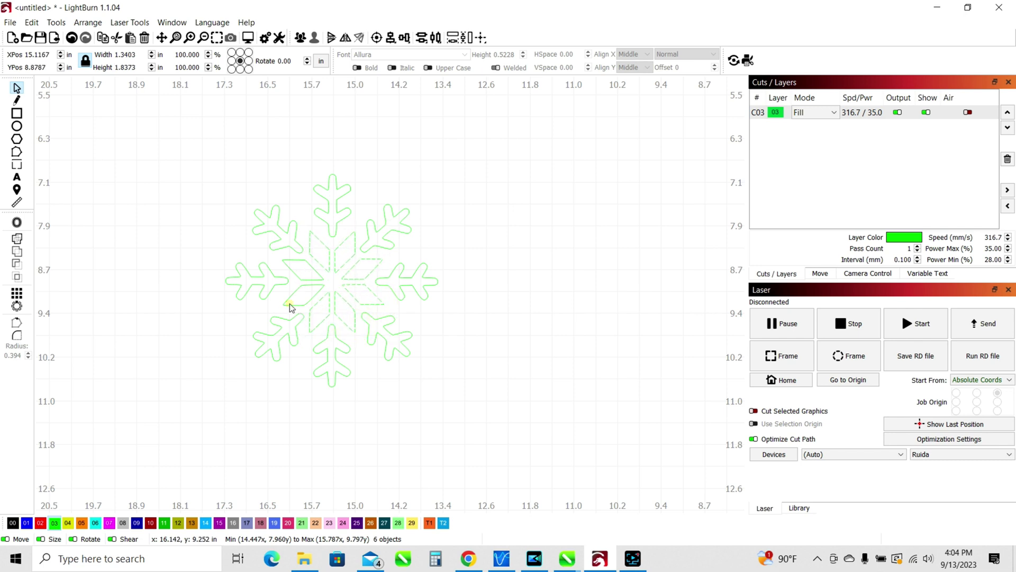
pyautogui.keyDown('shift'); pyautogui.click(286, 263); pyautogui.keyUp('shift')
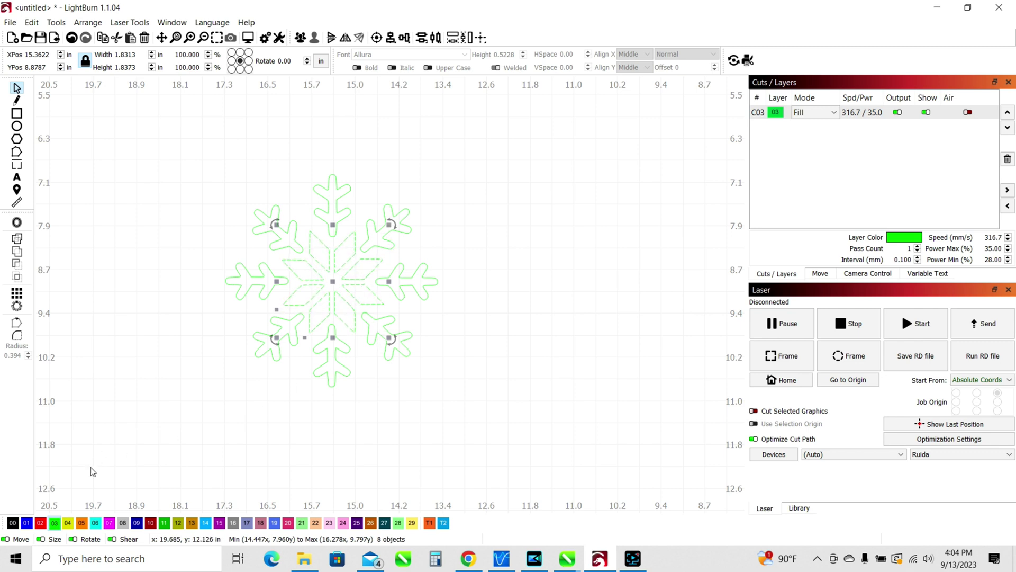
pyautogui.click(41, 522)
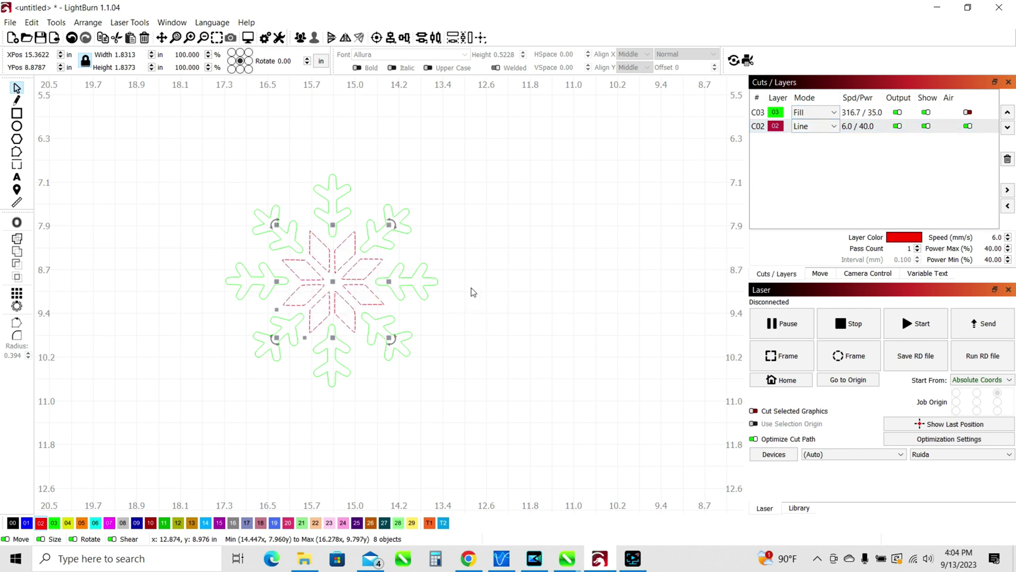
pyautogui.click(454, 326)
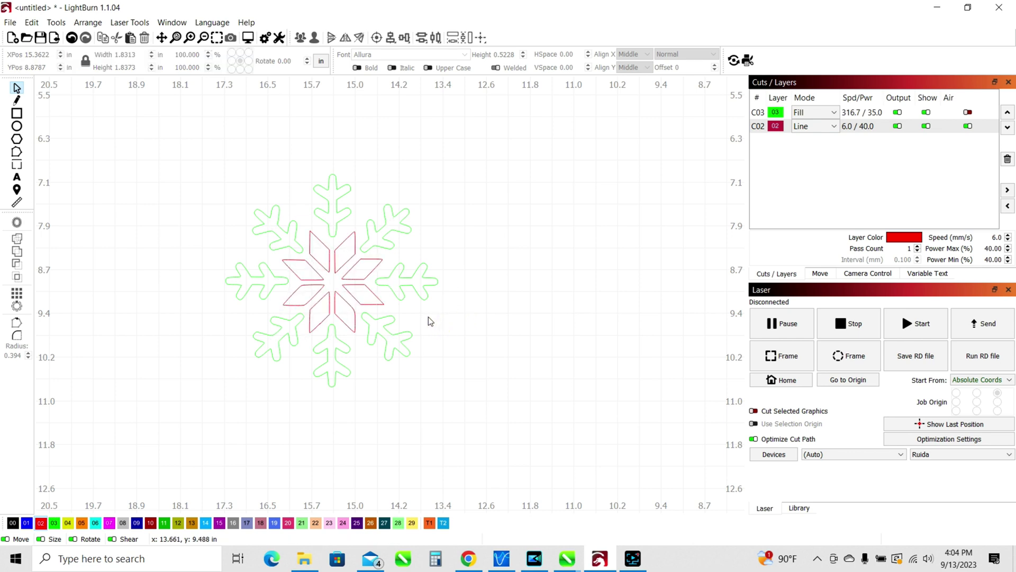
pyautogui.rightClick(430, 321)
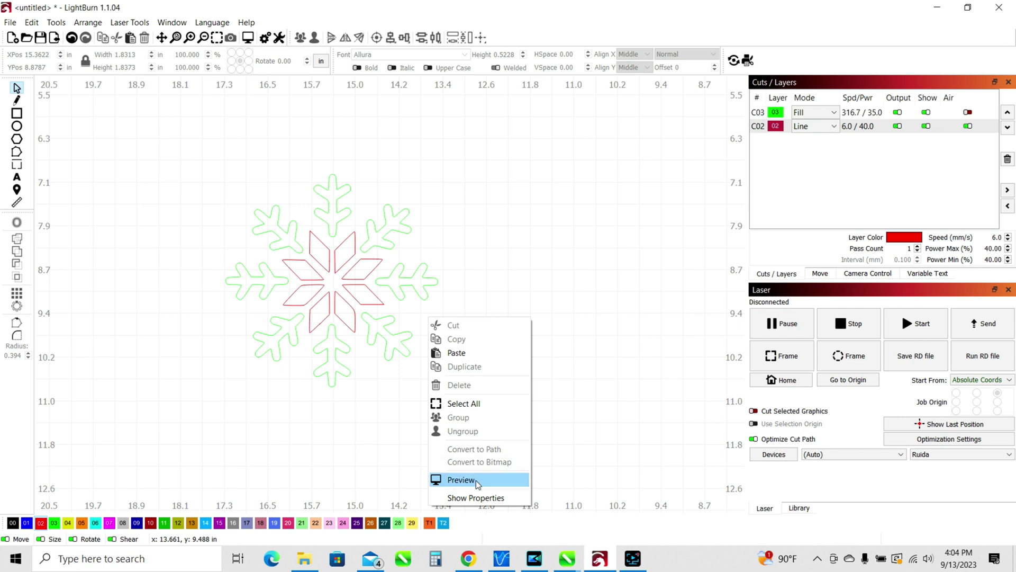
pyautogui.click(459, 479)
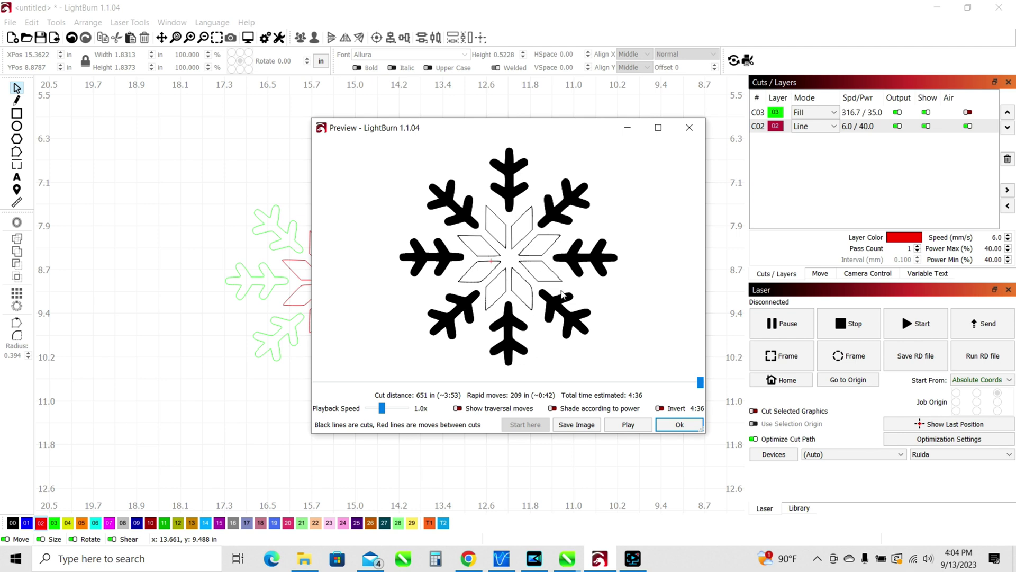
pyautogui.click(677, 425)
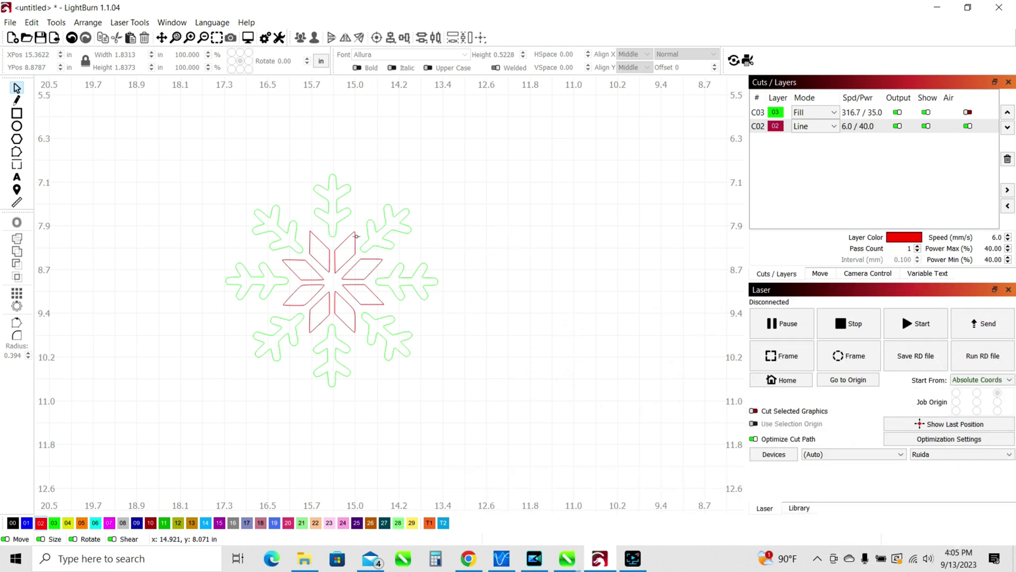
pyautogui.click(352, 234)
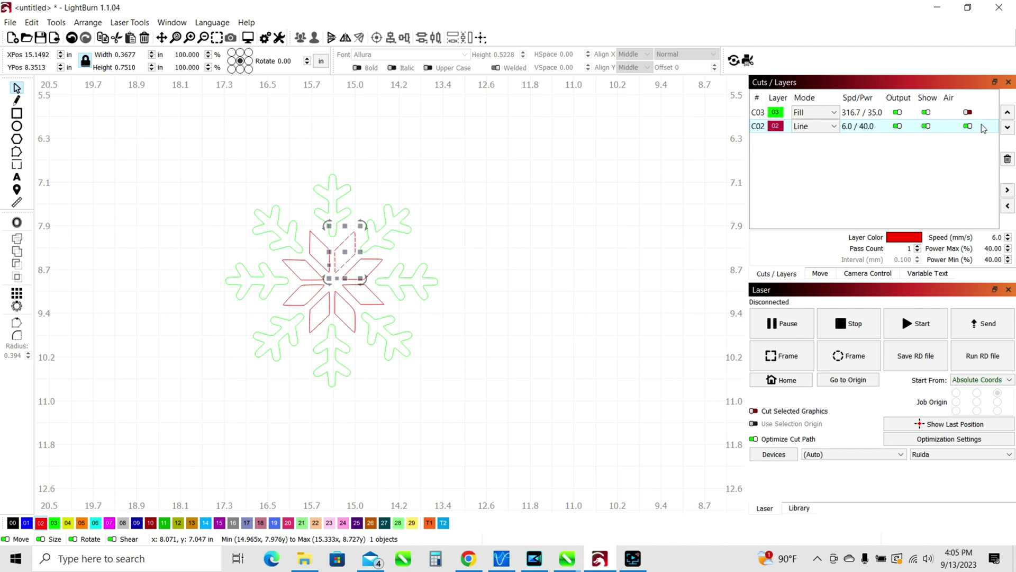
pyautogui.click(486, 233)
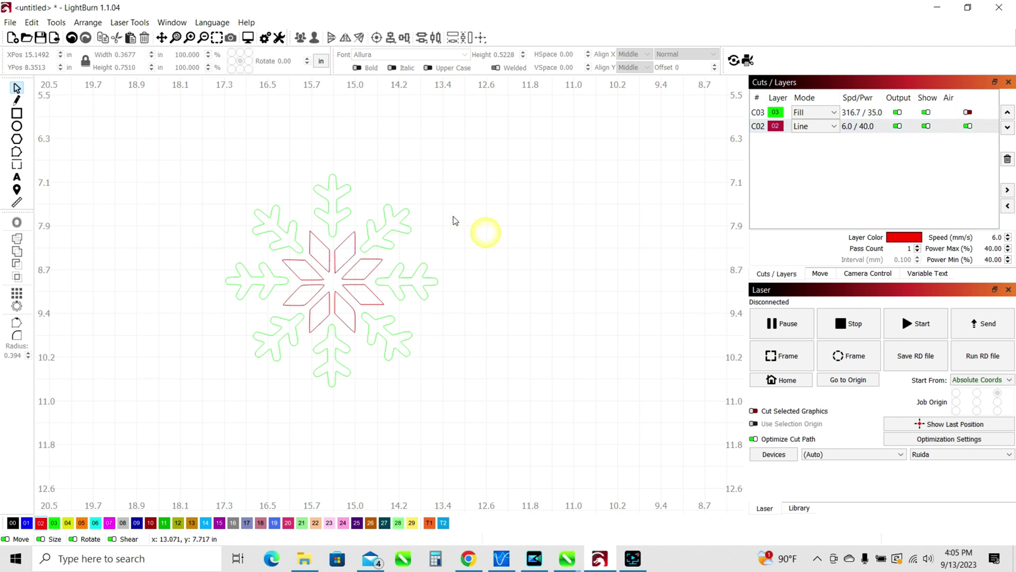
pyautogui.click(401, 221)
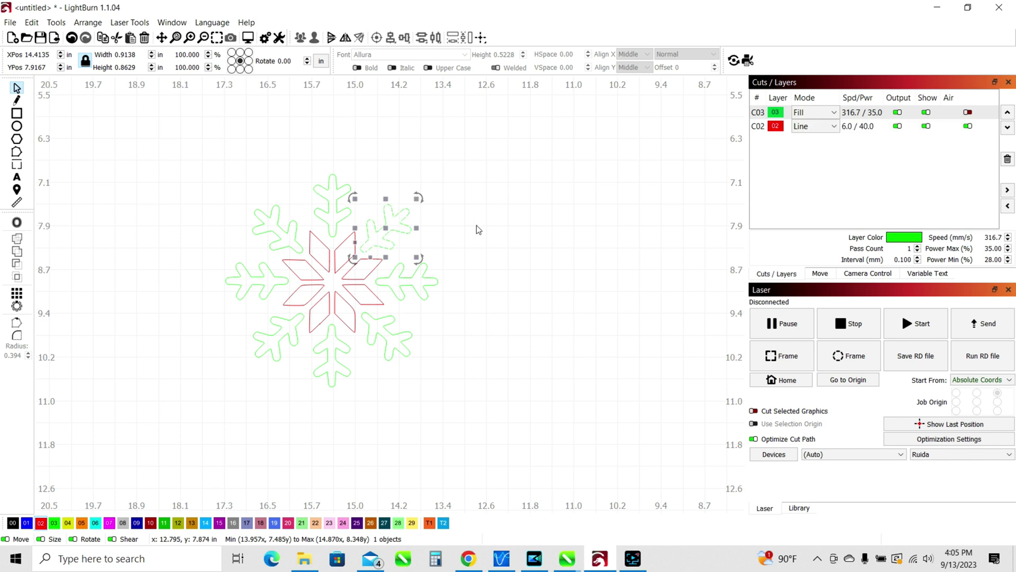
pyautogui.click(497, 233)
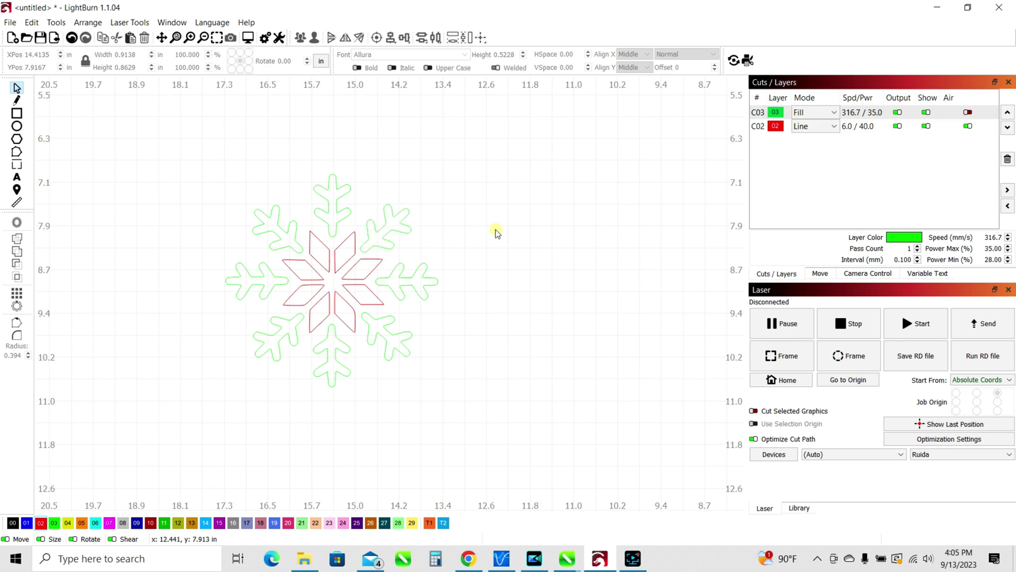
# Choose the Rectangle tool from the left toolbar.
pyautogui.click(17, 113)
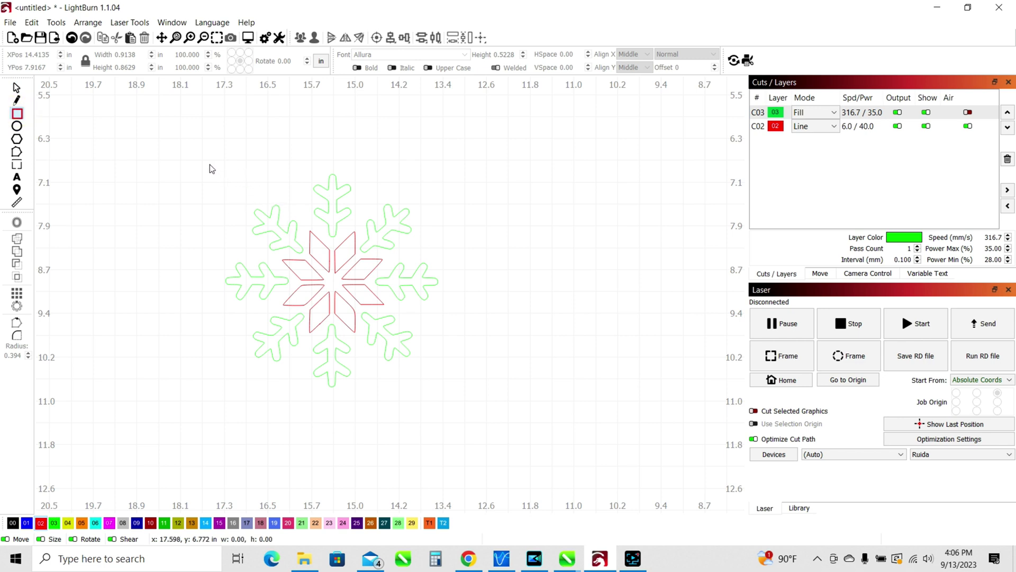